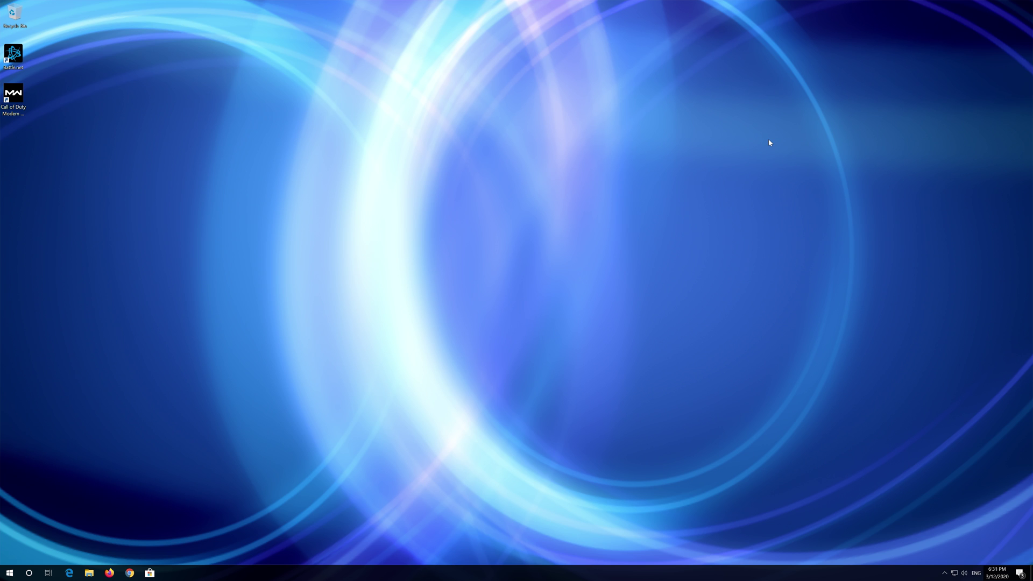
Open Control Panel from a Start menu search for 'control panel'
key(super)
text(control)
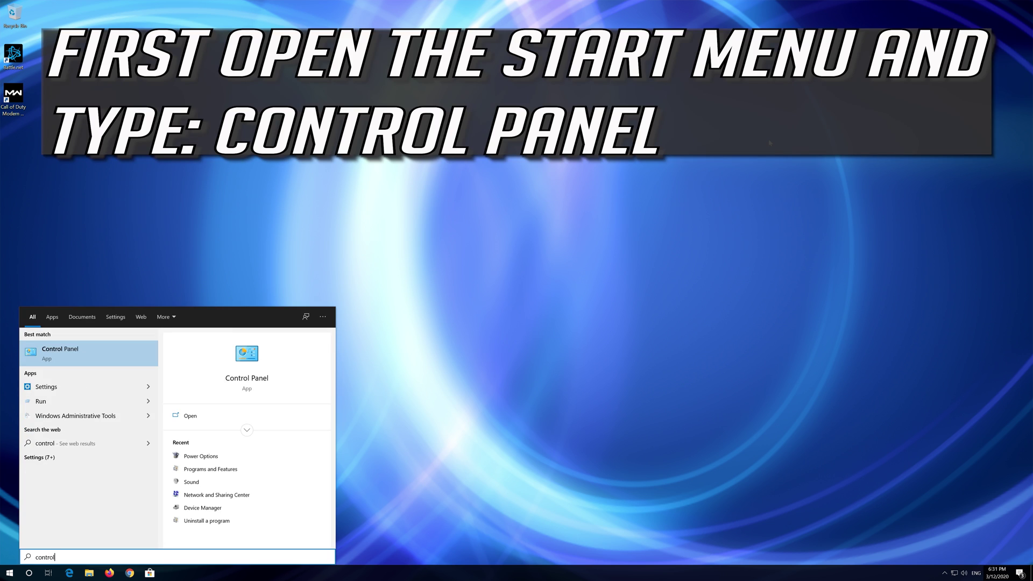
text( panel)
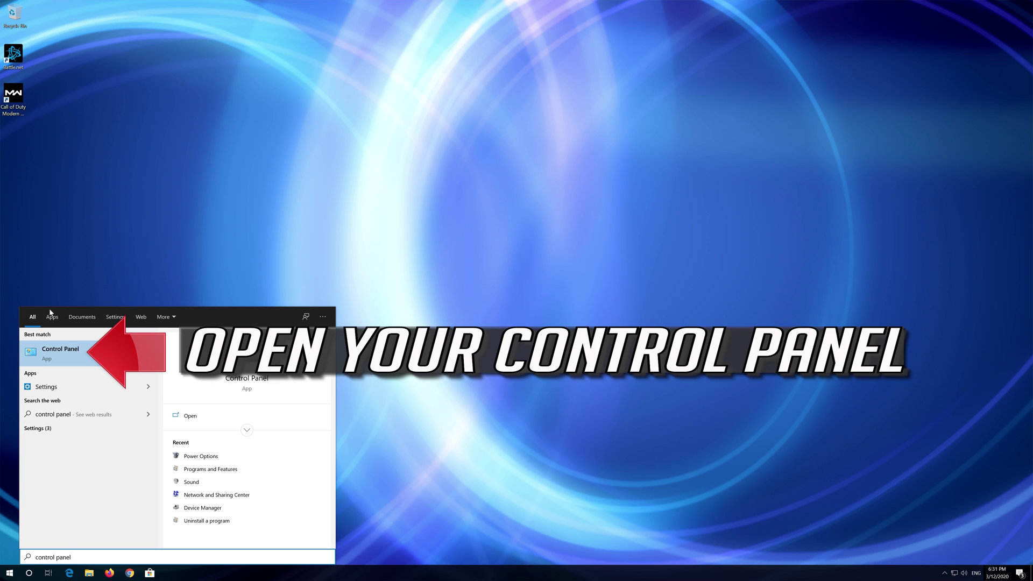
click(85, 356)
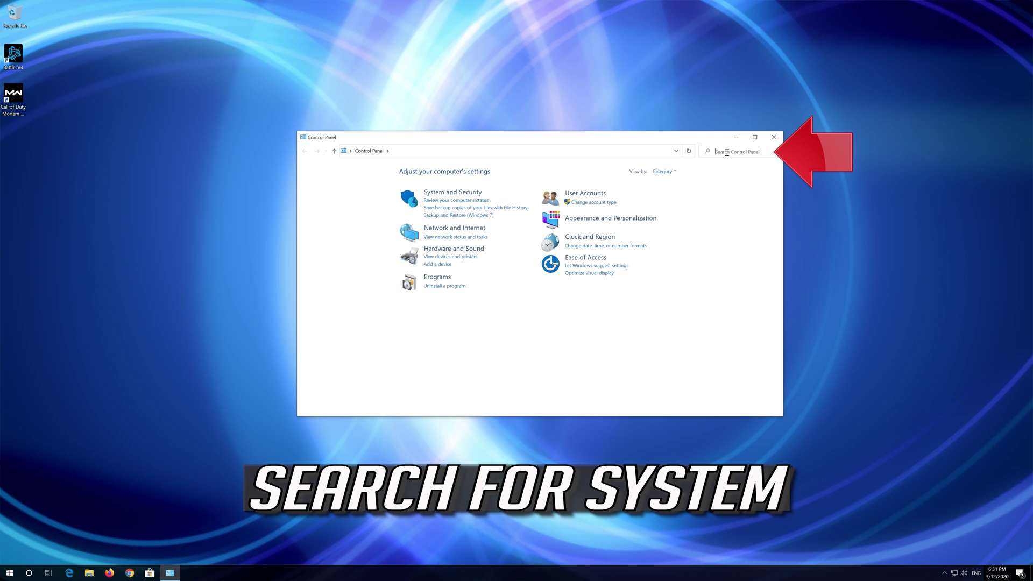
text(system)
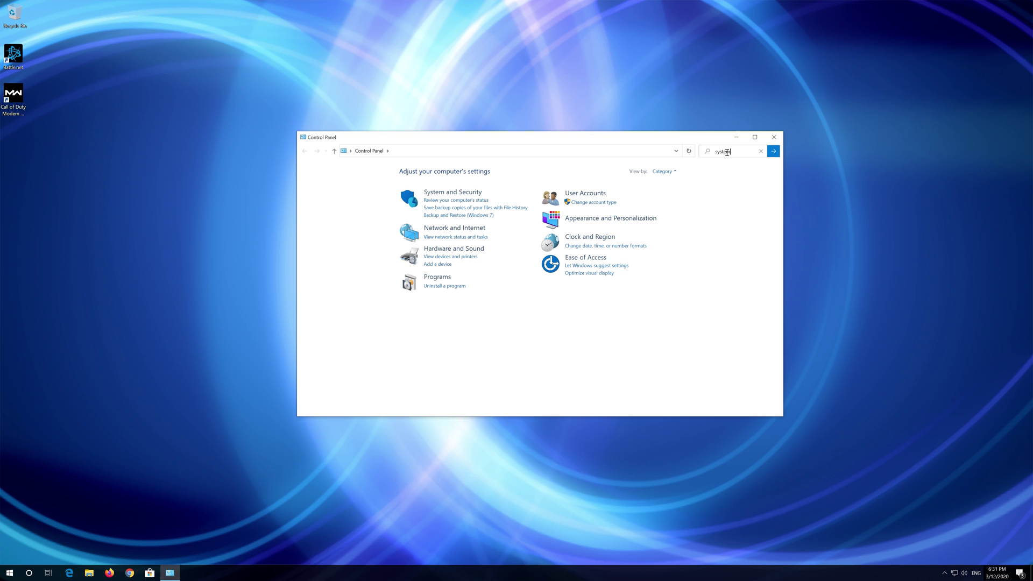
Search Control Panel for 'system', open the System page, then open advanced system properties
key(Return)
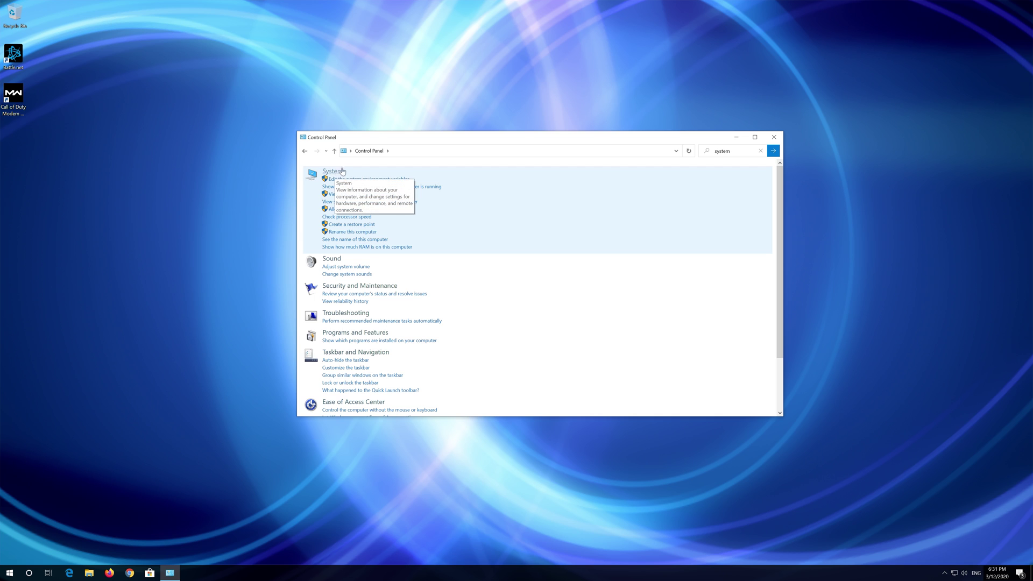
click(331, 172)
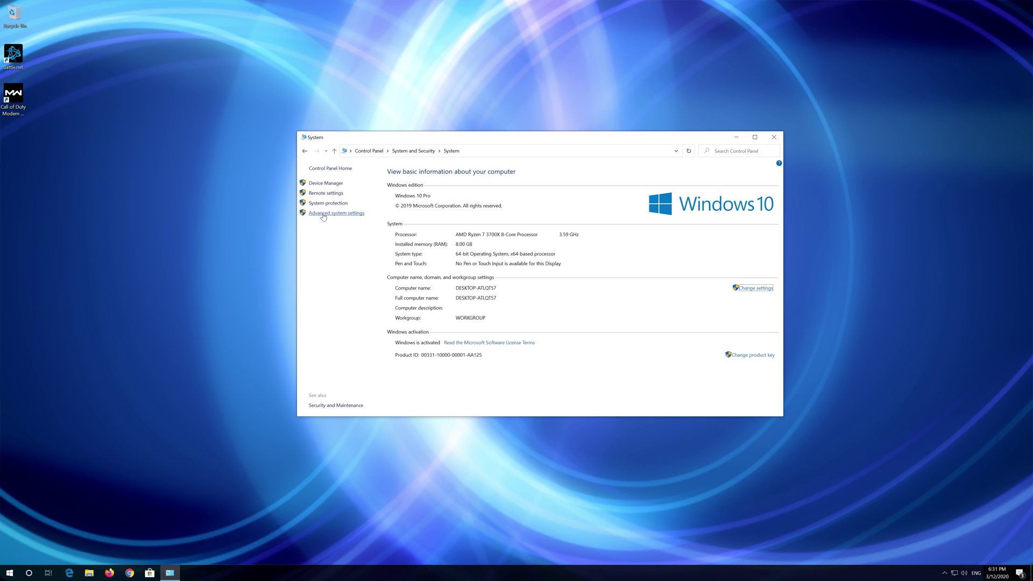
click(322, 214)
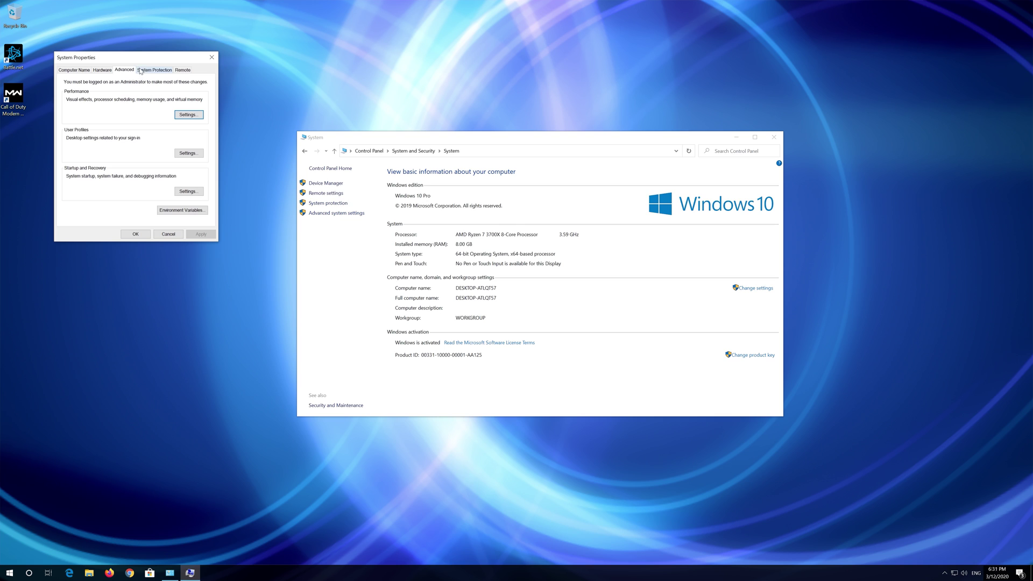
Centre the System Properties dialog and open its Performance Options
drag(141, 59, 535, 172)
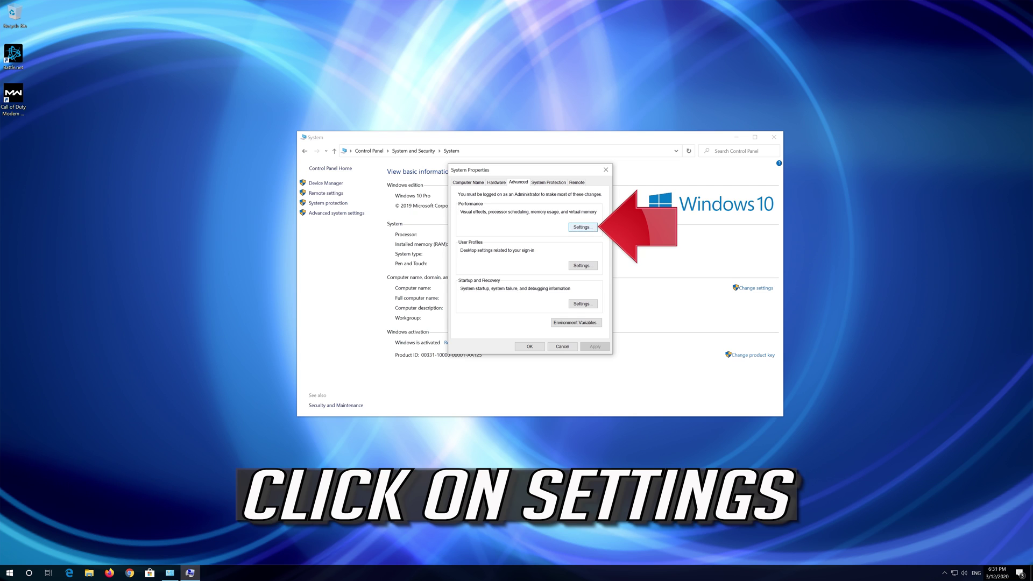
click(571, 229)
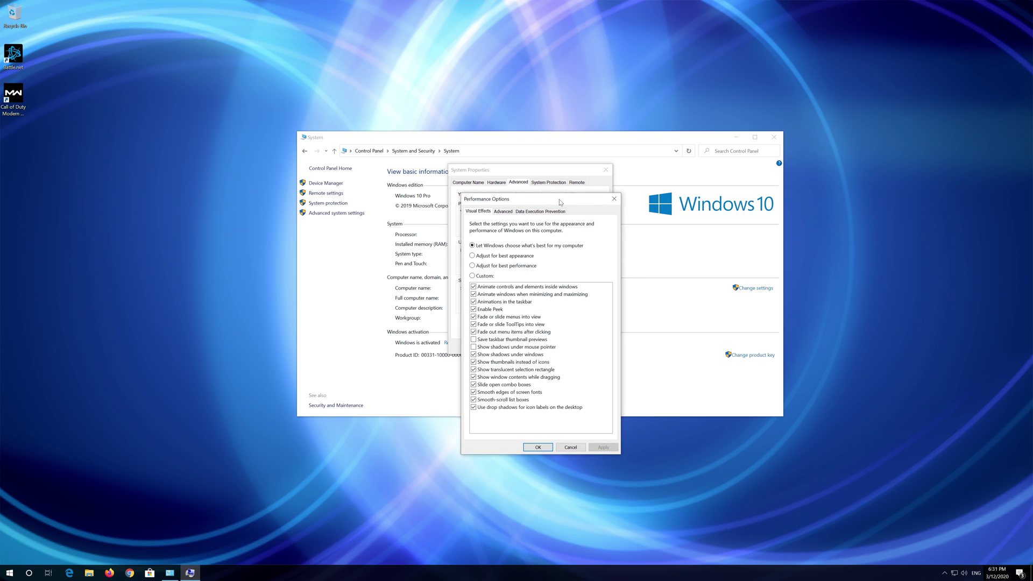
Open the Virtual Memory dialog from the Performance Options Advanced tab
drag(560, 201, 548, 143)
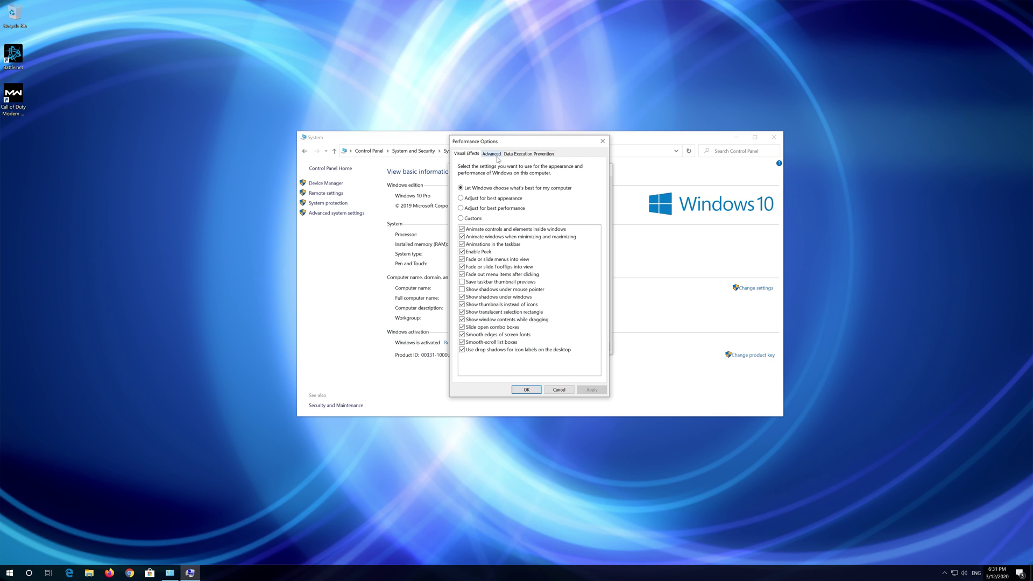
click(491, 154)
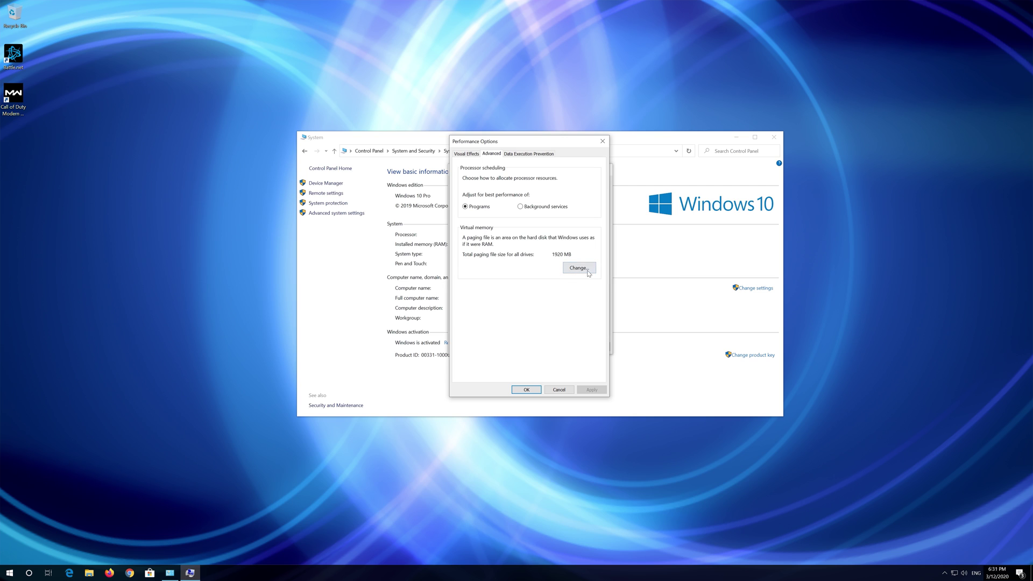
click(565, 271)
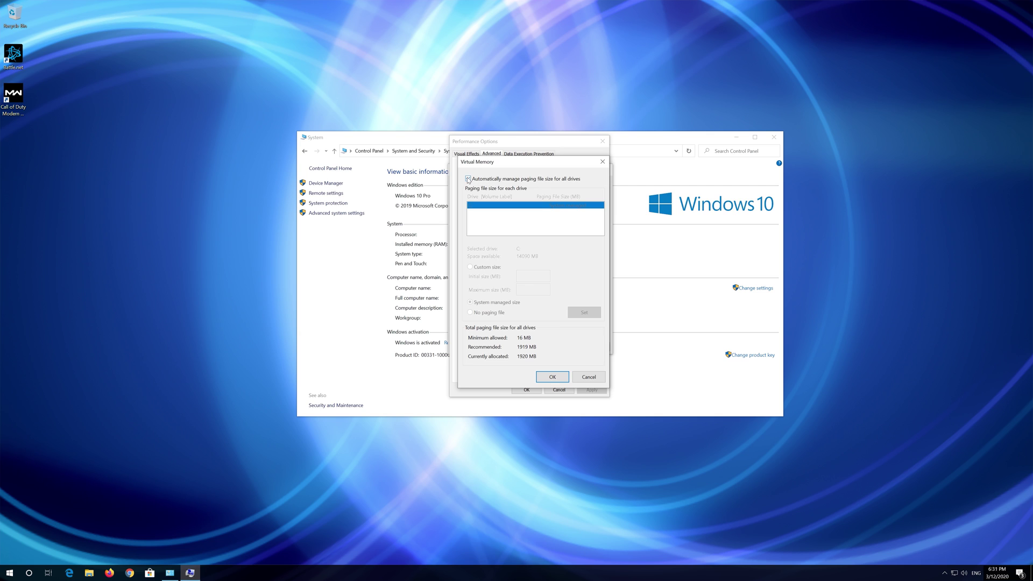
Turn off automatic paging file management and set drive C: to No paging file
click(468, 180)
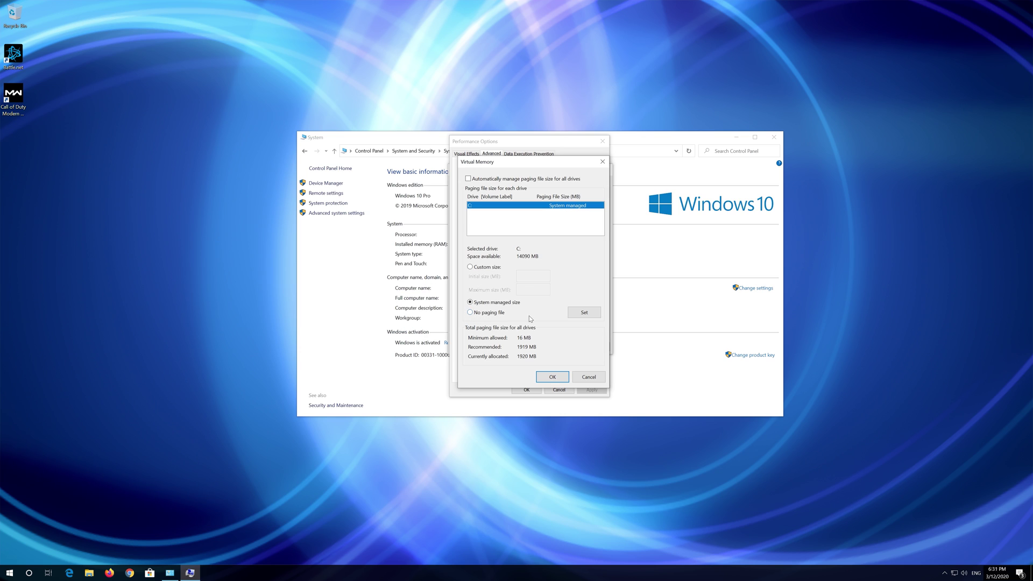
click(470, 313)
click(578, 315)
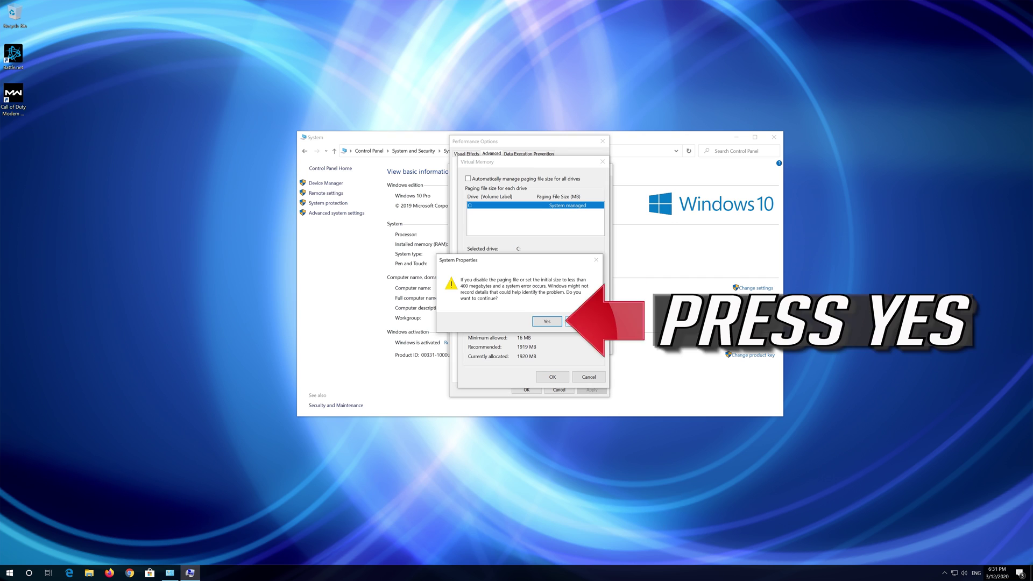
Accept the paging file warning, confirm each dialog with OK, and close the System window
click(534, 327)
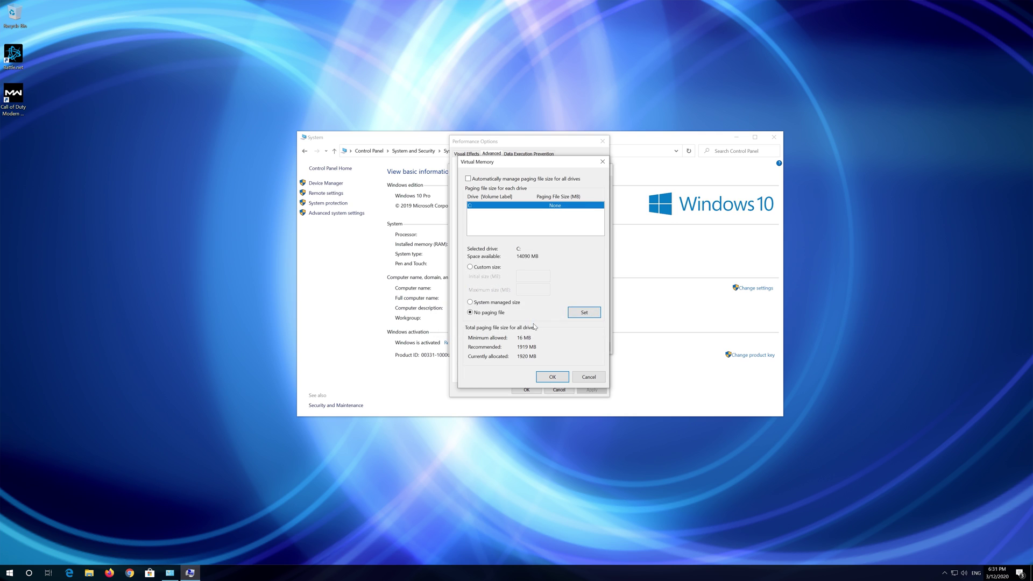
click(547, 379)
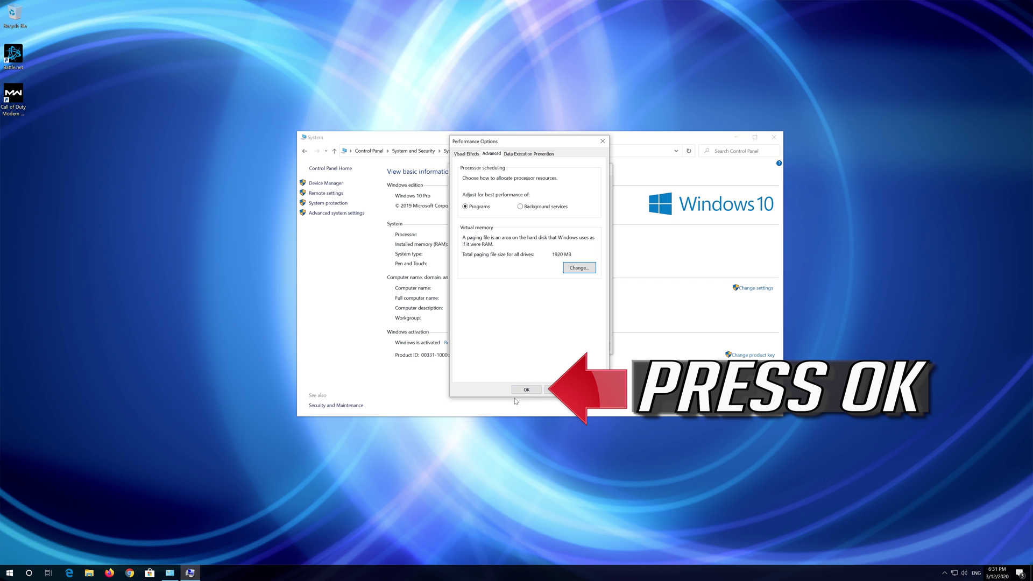
click(525, 390)
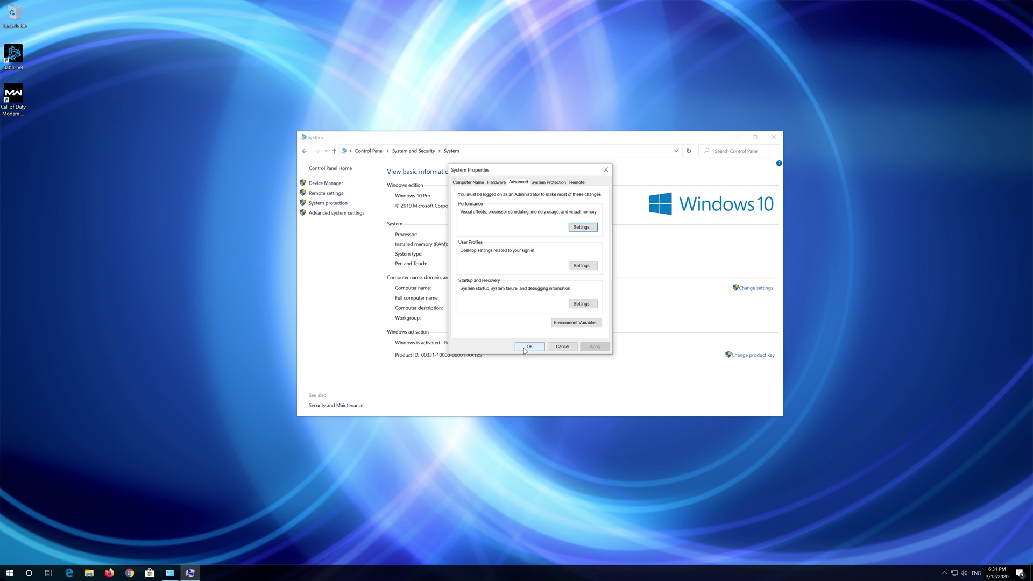
click(529, 347)
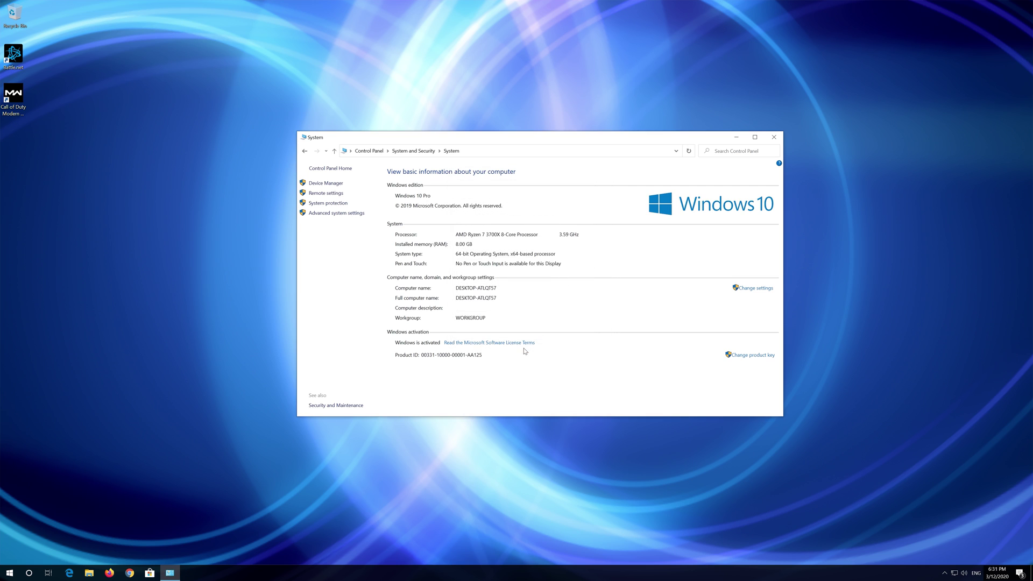
click(773, 140)
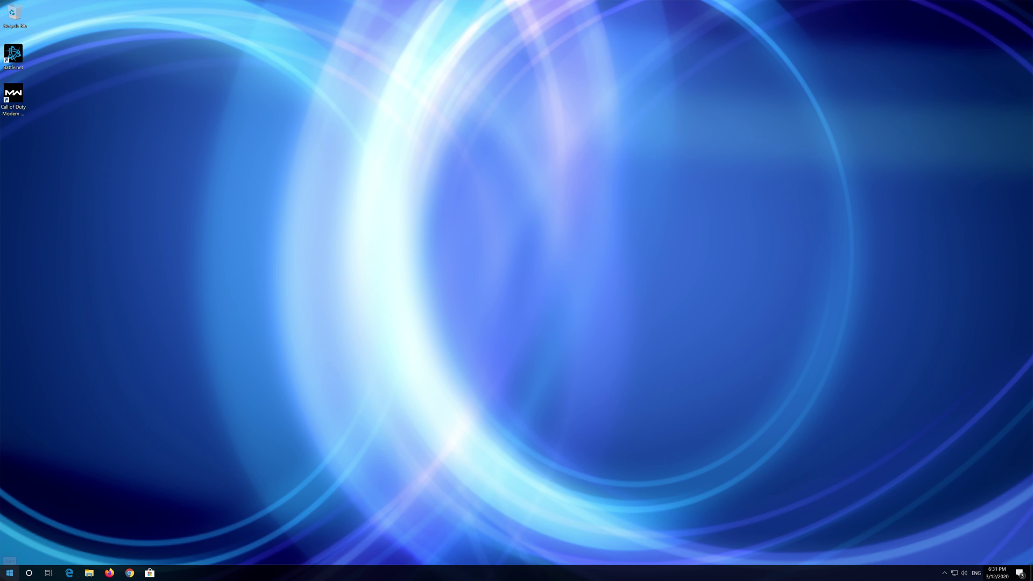
Restart the PC from the Start menu's power options
click(11, 573)
click(8, 556)
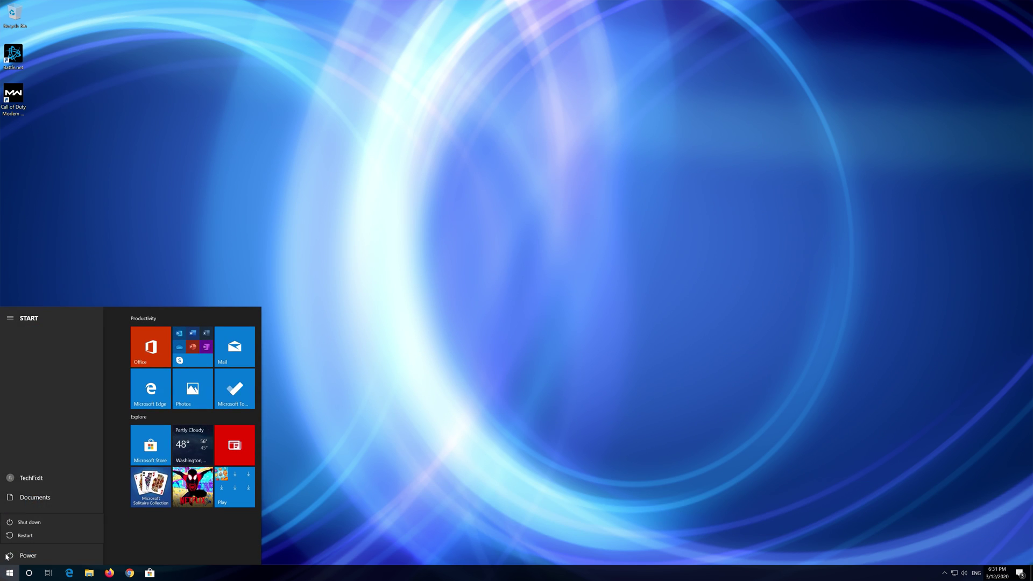
click(14, 539)
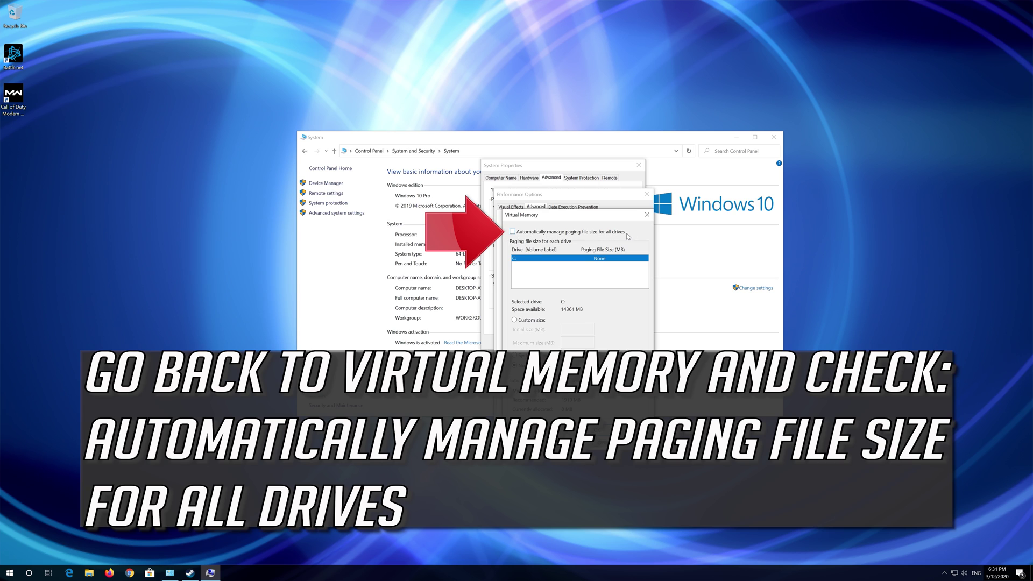
Re-enable automatic paging file size management for all drives and confirm with OK
click(513, 233)
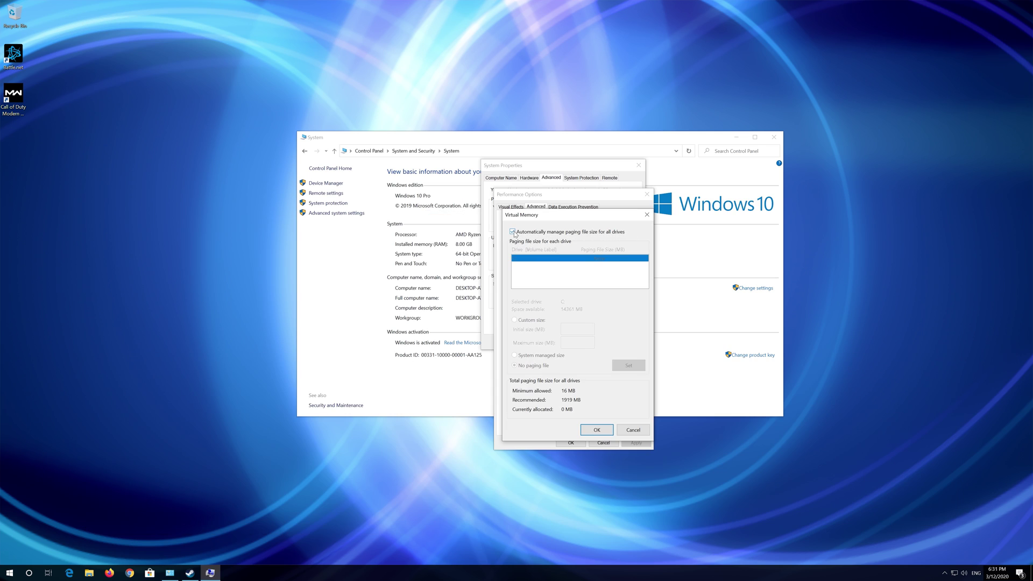
click(598, 430)
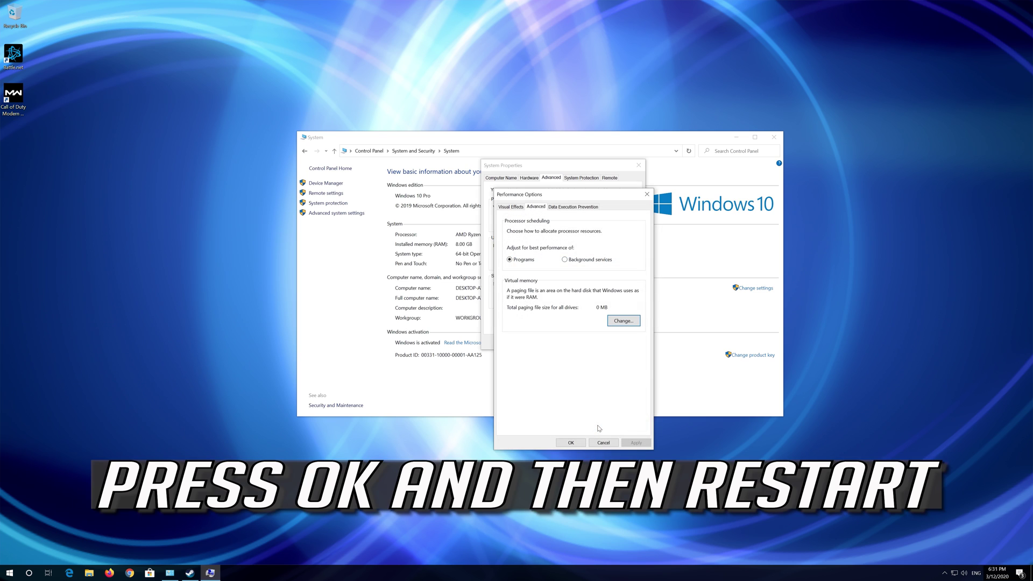